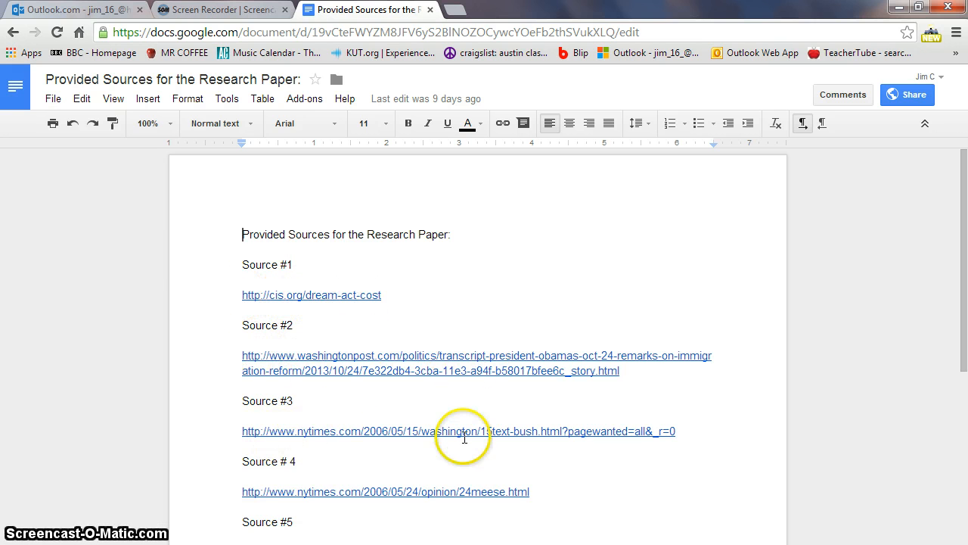
- Reach the EasyBib homepage in a new Chrome tab through a Google search for 'Easybib'
scroll(370, 450, "down", 1)
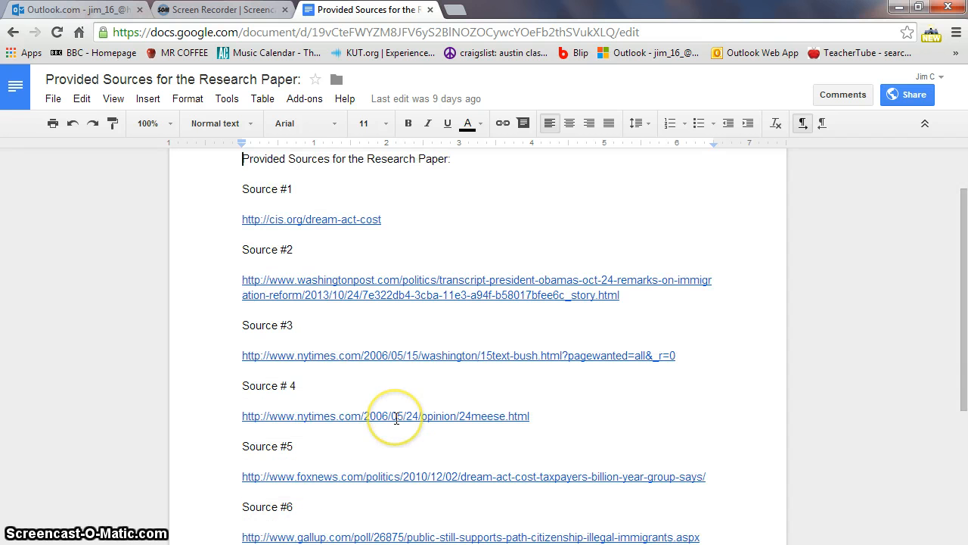
scroll(396, 418, "up", 1)
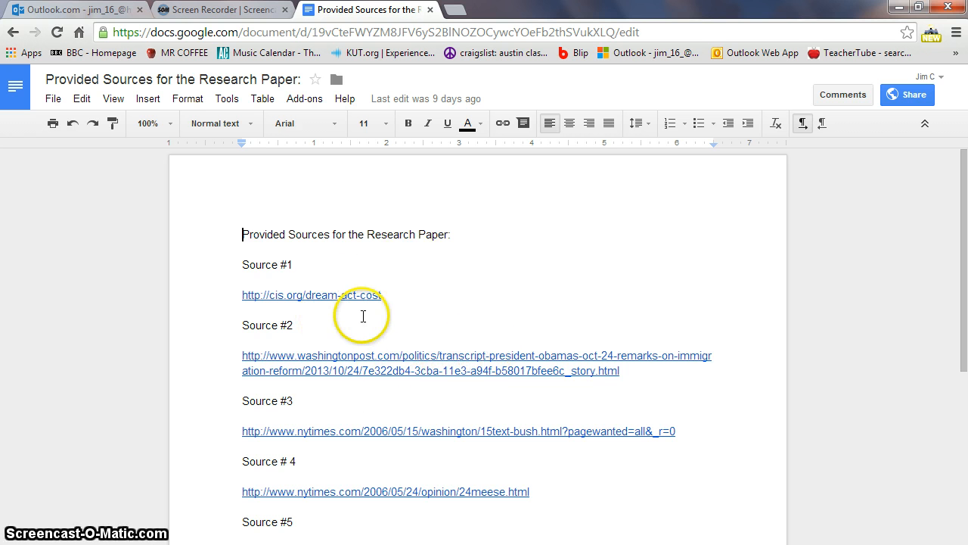
left_click(454, 15)
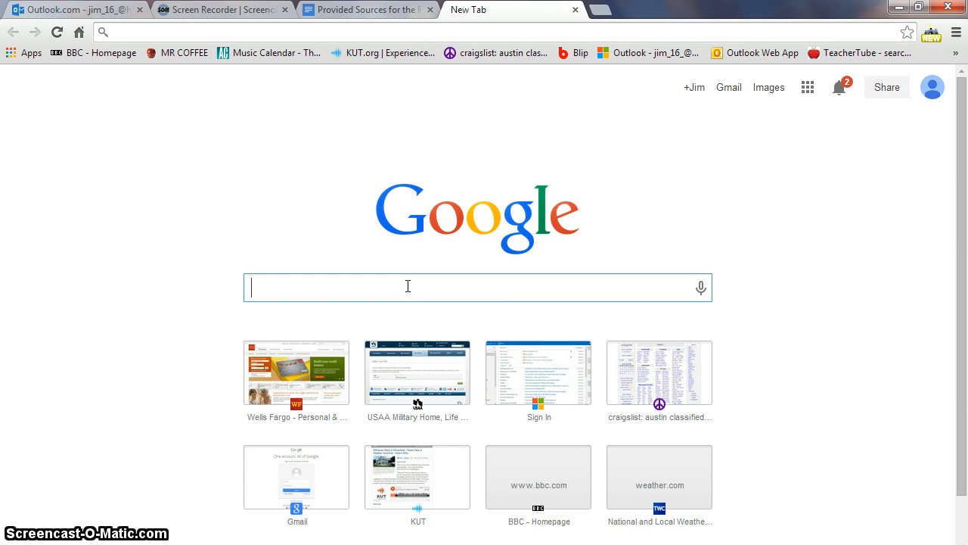
type("easybib")
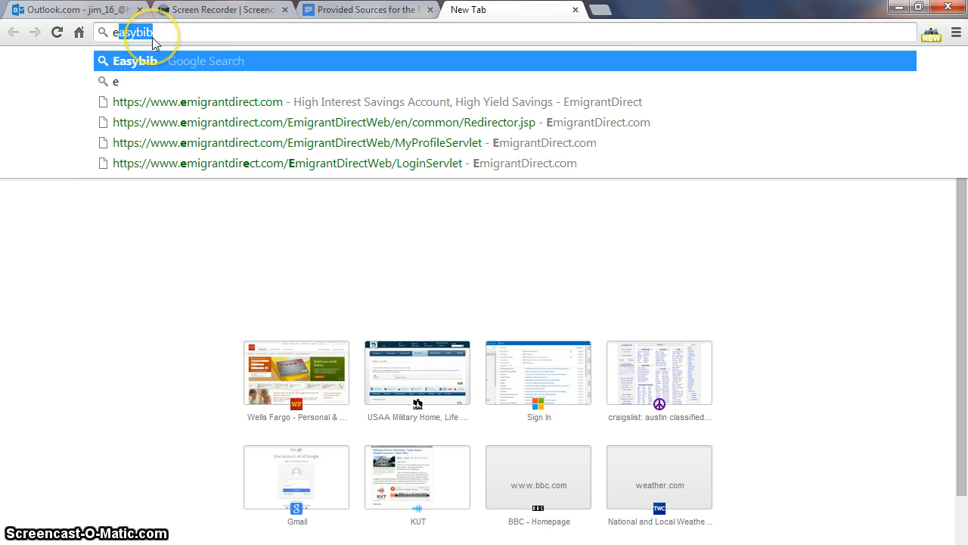
left_click(155, 67)
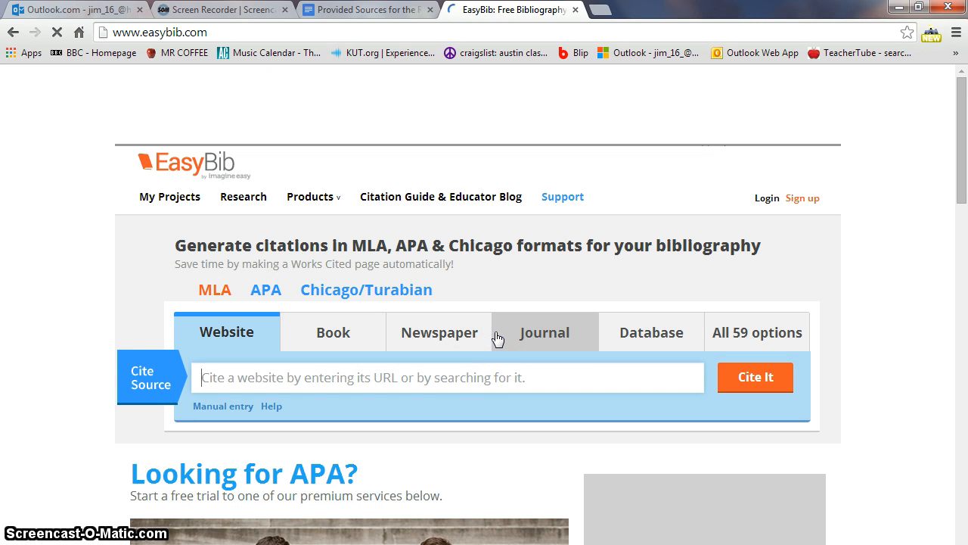
- Pick EasyBib's Website citation option, then return to the Provided Sources document
scroll(409, 375, "down", 1)
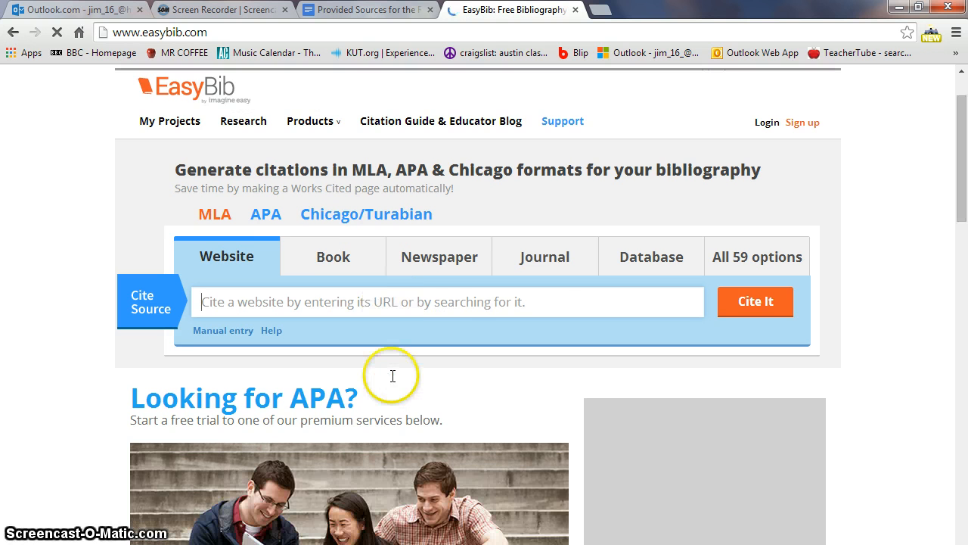
scroll(428, 366, "down", 1)
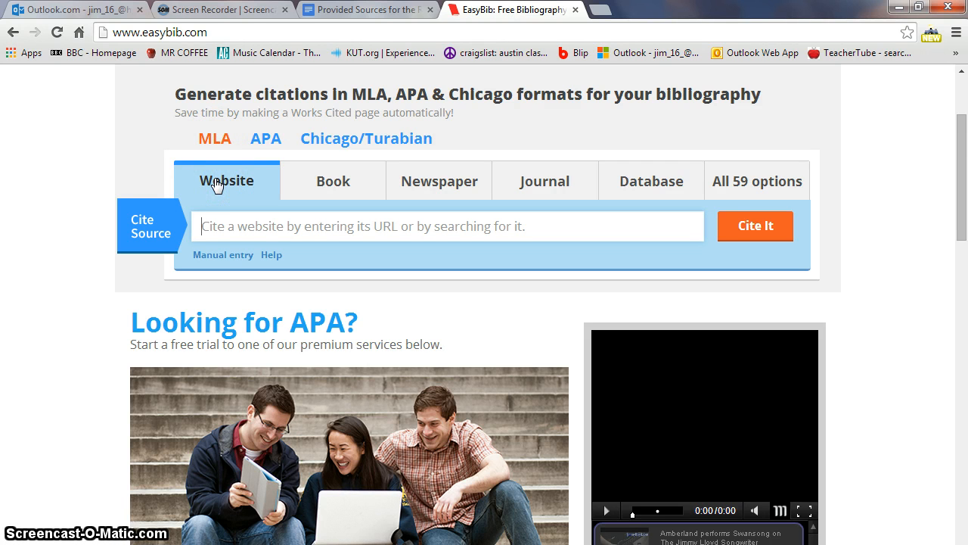
left_click(306, 223)
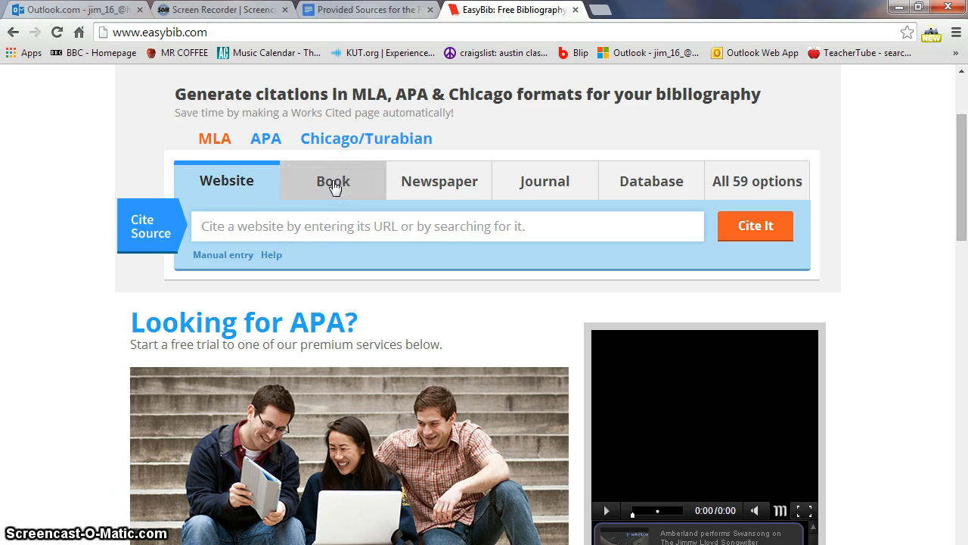
left_click(439, 180)
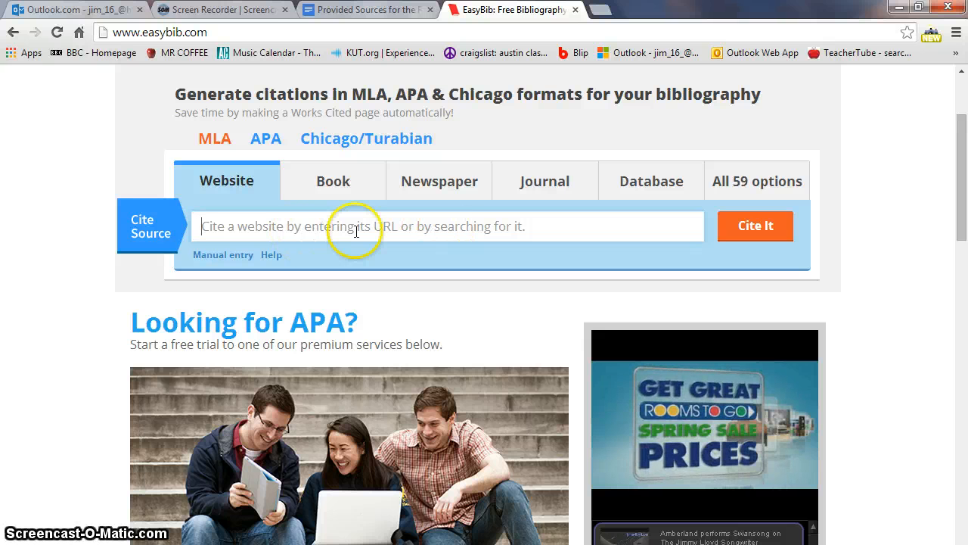
left_click(353, 12)
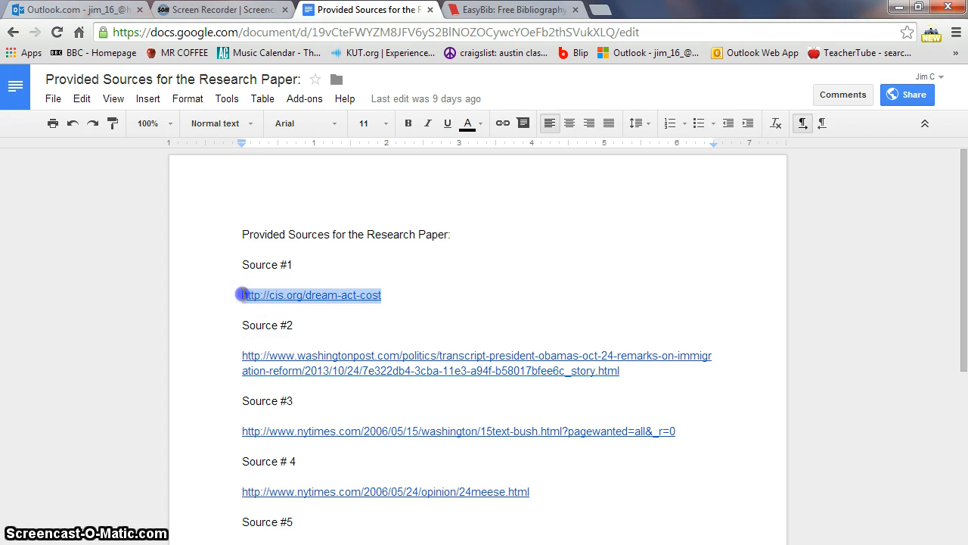
- Copy the Source #1 link from Google Docs and submit it in EasyBib's website cite box
right_click(267, 294)
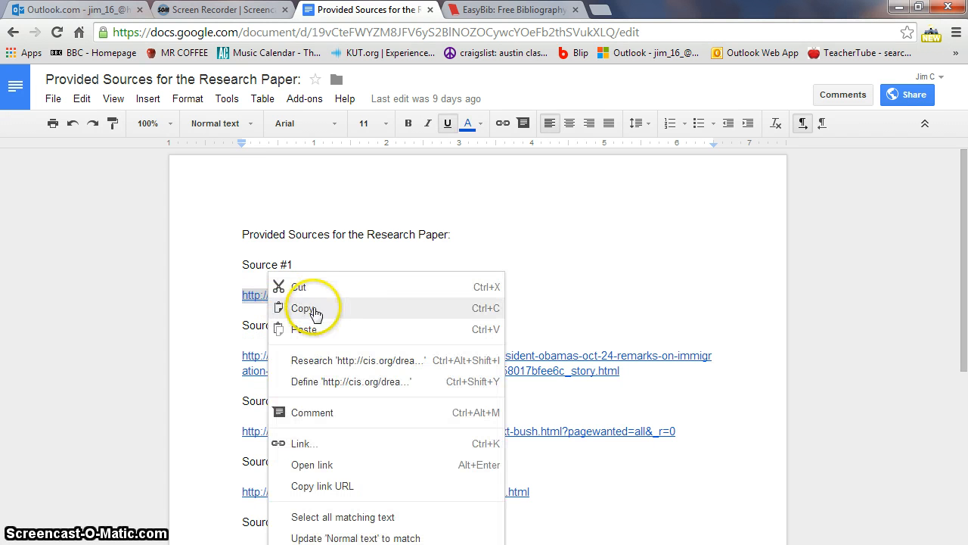
left_click(316, 310)
left_click(511, 12)
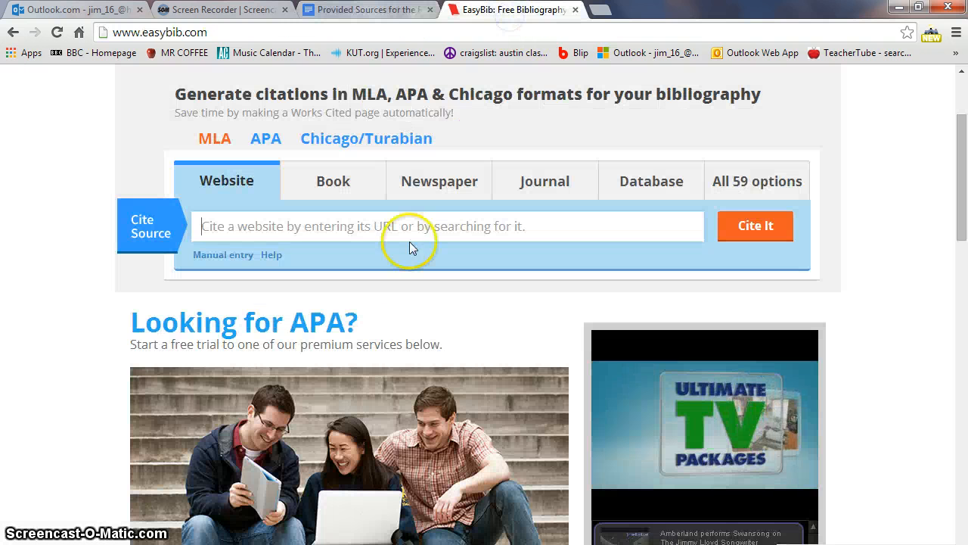
left_click(234, 229)
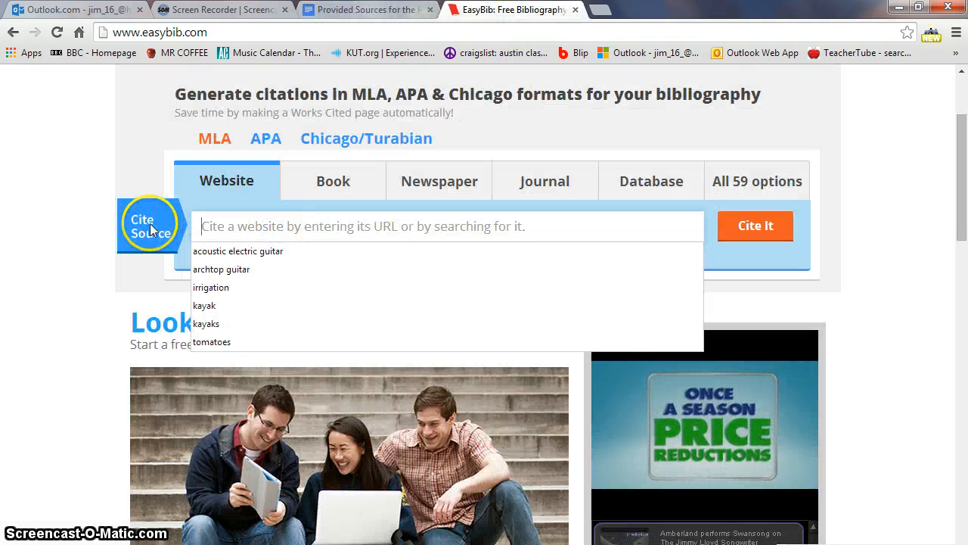
right_click(266, 227)
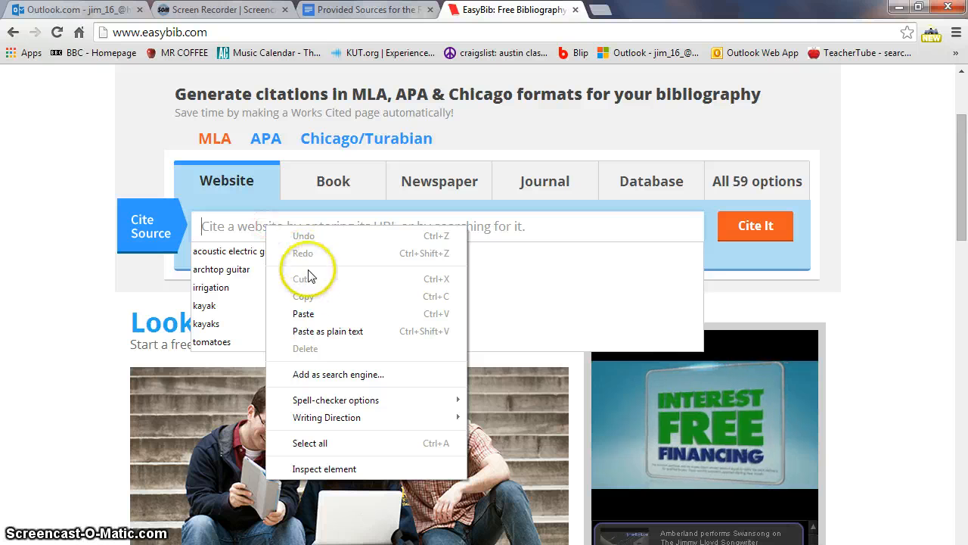
left_click(304, 313)
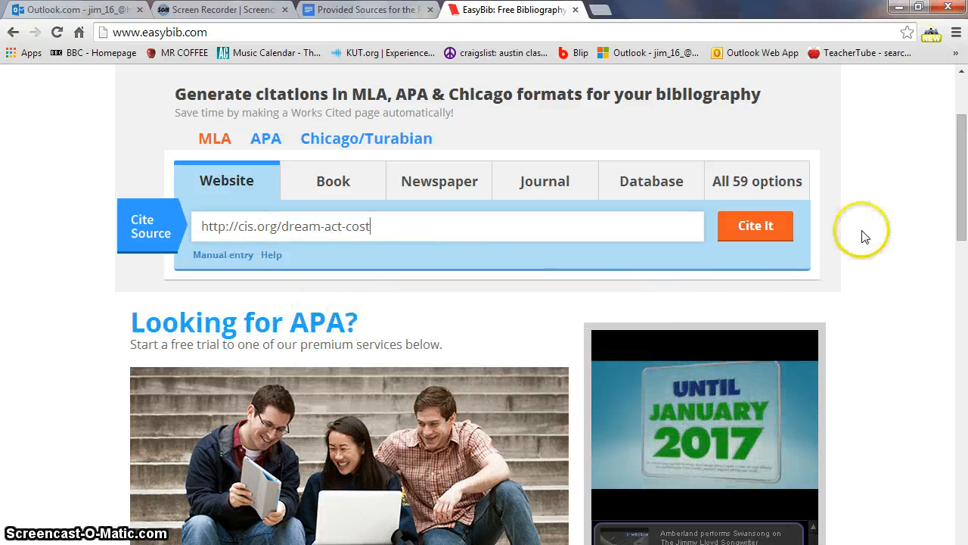
left_click(759, 231)
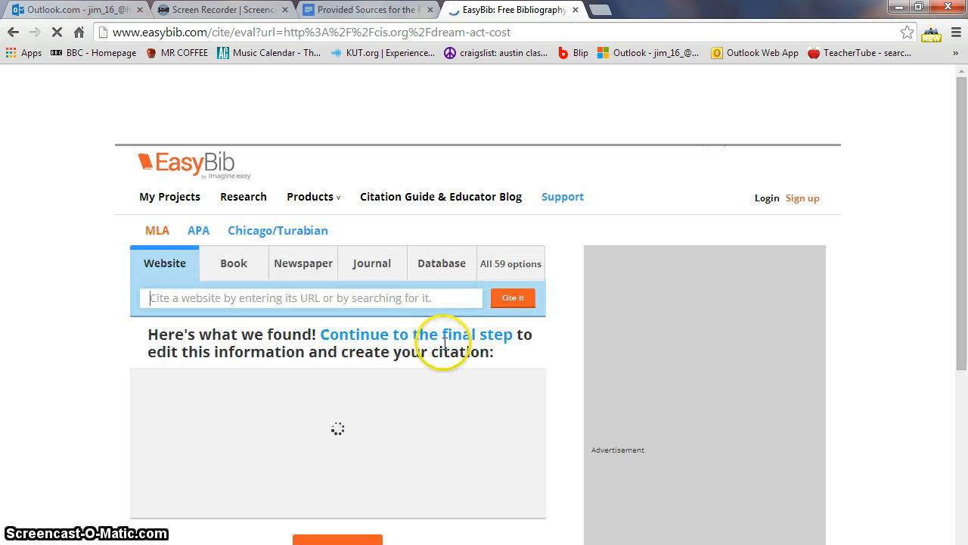
- Create the MLA citation for 'Estimating the Impact of the DREAM Act.' from Center for Immigration Studies
scroll(497, 379, "down", 1)
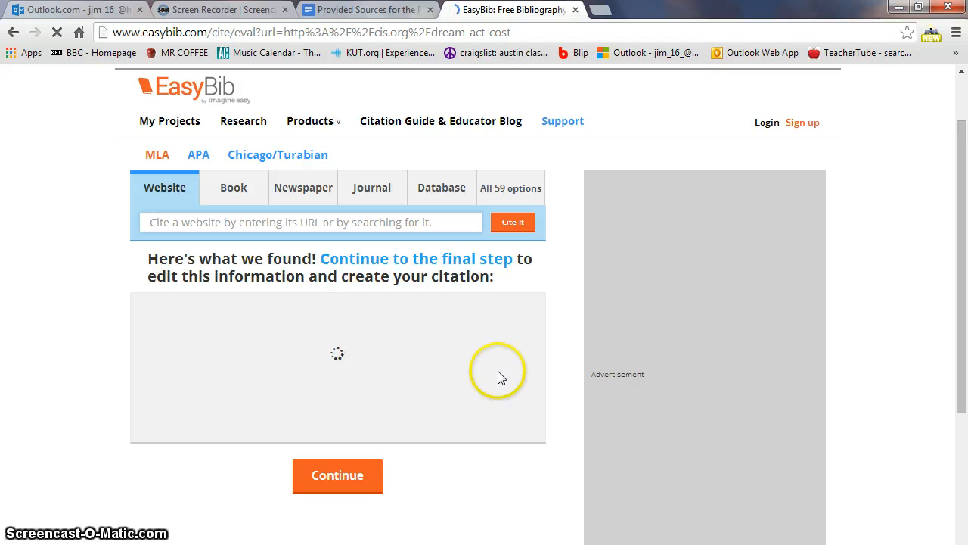
scroll(401, 422, "down", 1)
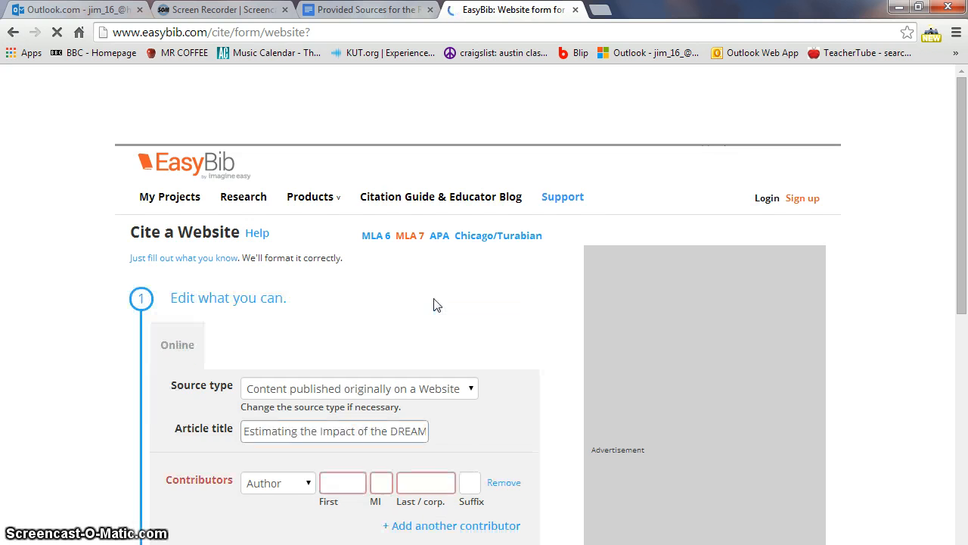
scroll(420, 338, "down", 2)
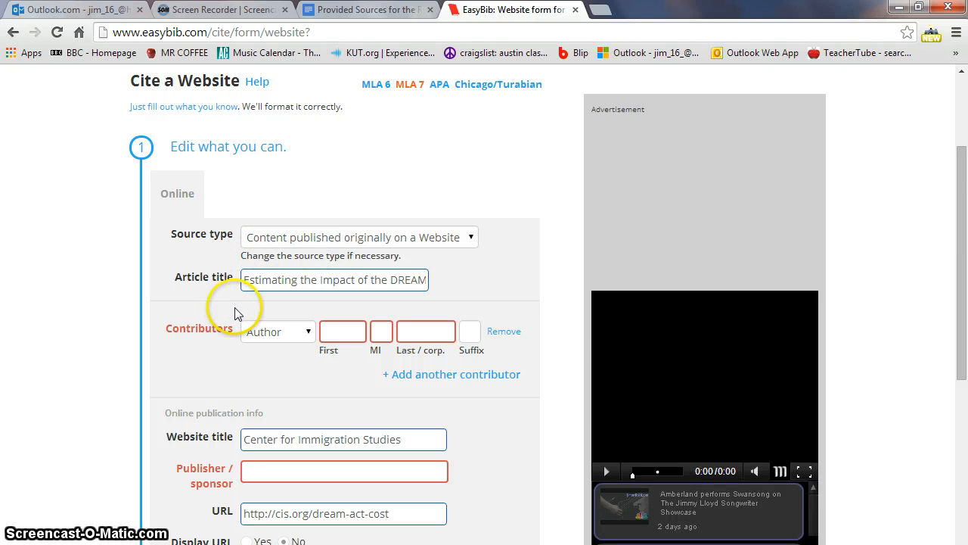
scroll(197, 336, "down", 1)
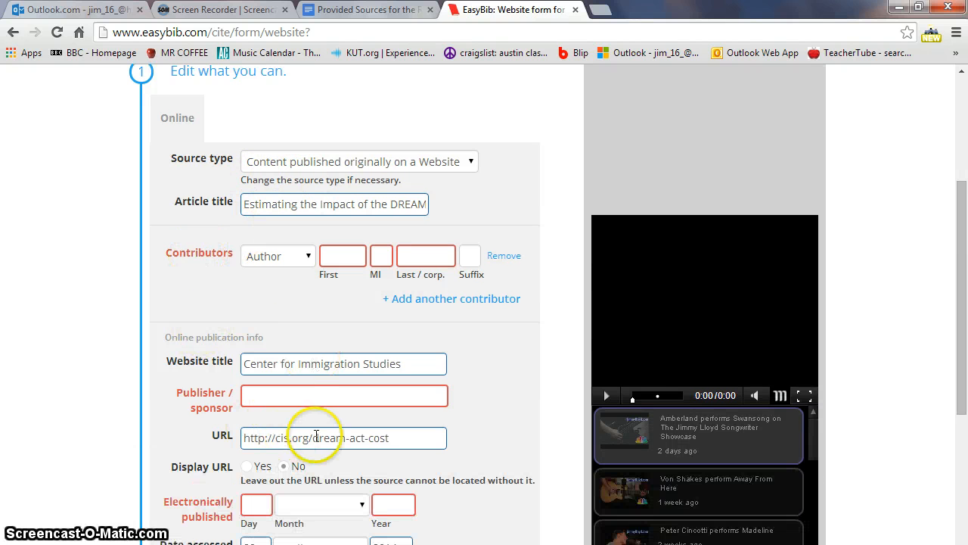
scroll(223, 376, "down", 1)
scroll(302, 328, "down", 1)
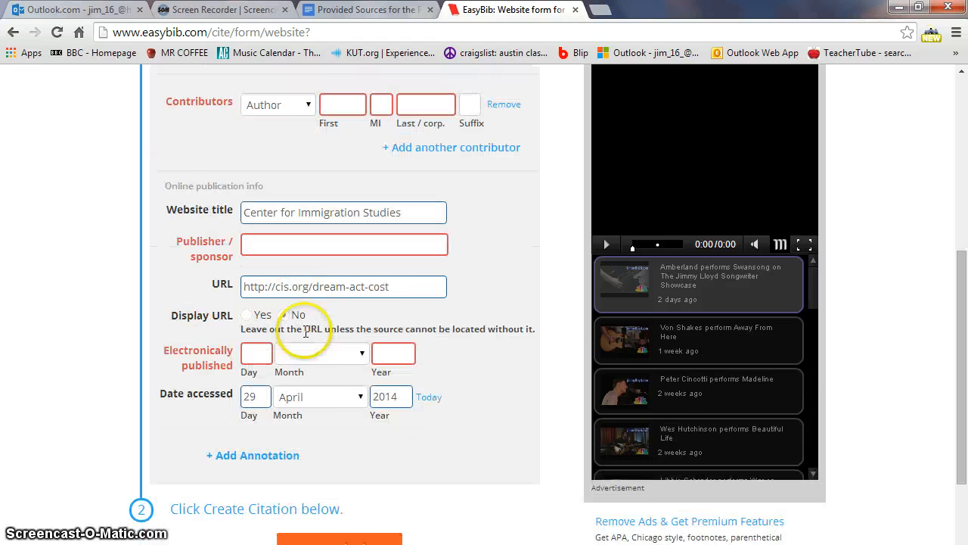
scroll(357, 415, "down", 1)
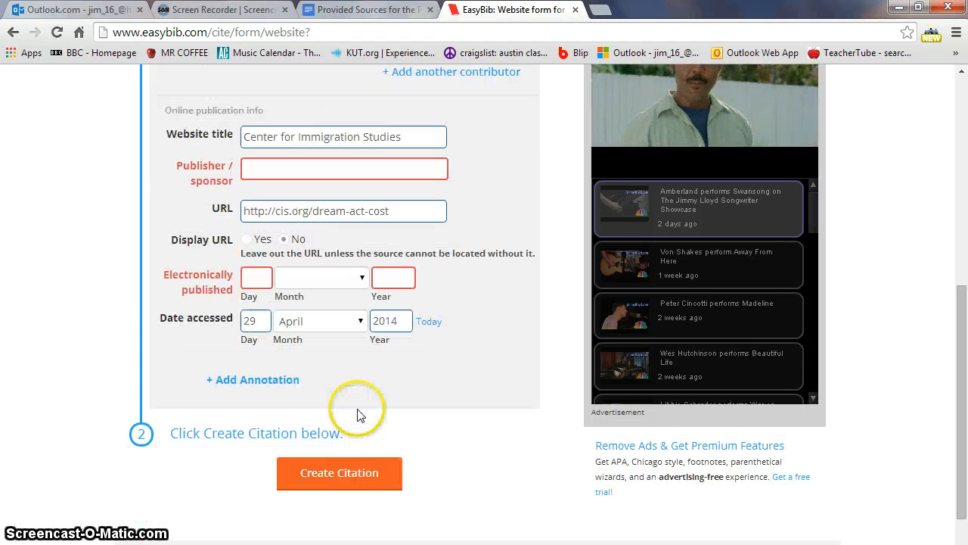
left_click(311, 477)
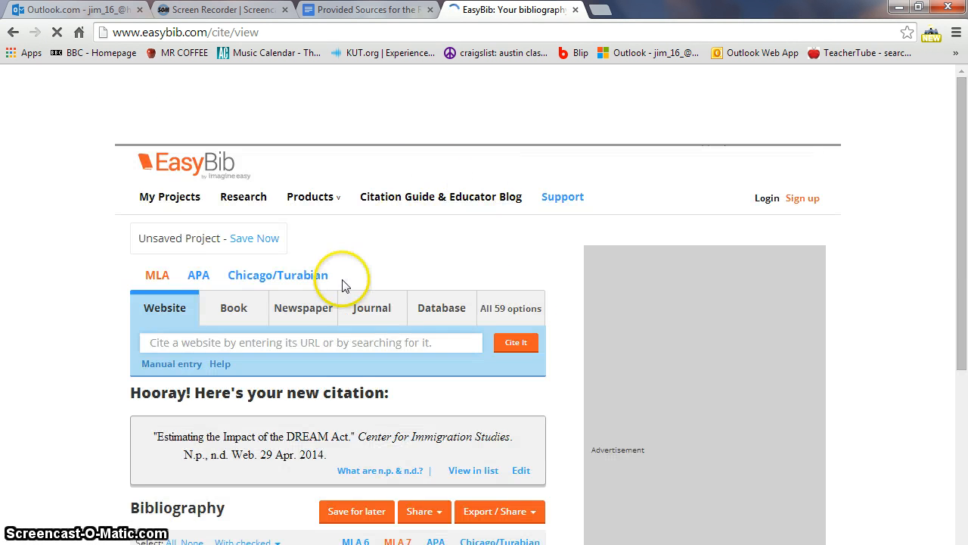
scroll(340, 282, "down", 2)
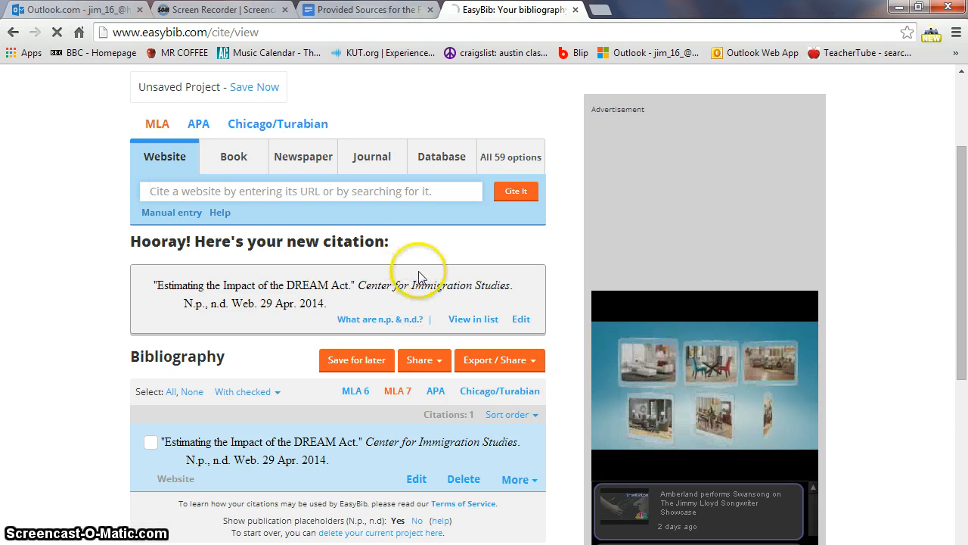
- Copy the Source #2 URL from the Provided Sources document and submit it to EasyBib
left_click(365, 11)
left_click_drag(240, 363, 649, 375)
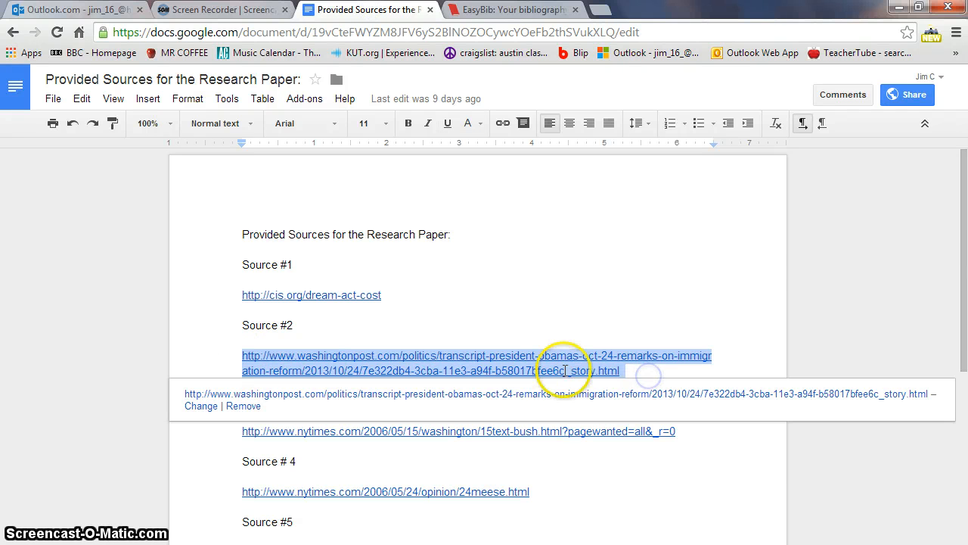
right_click(542, 357)
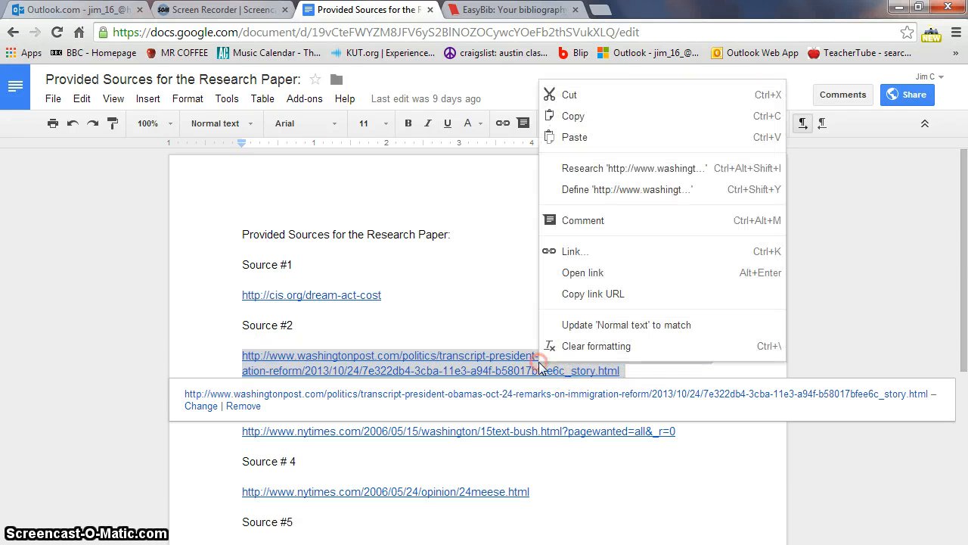
left_click(573, 117)
left_click(528, 18)
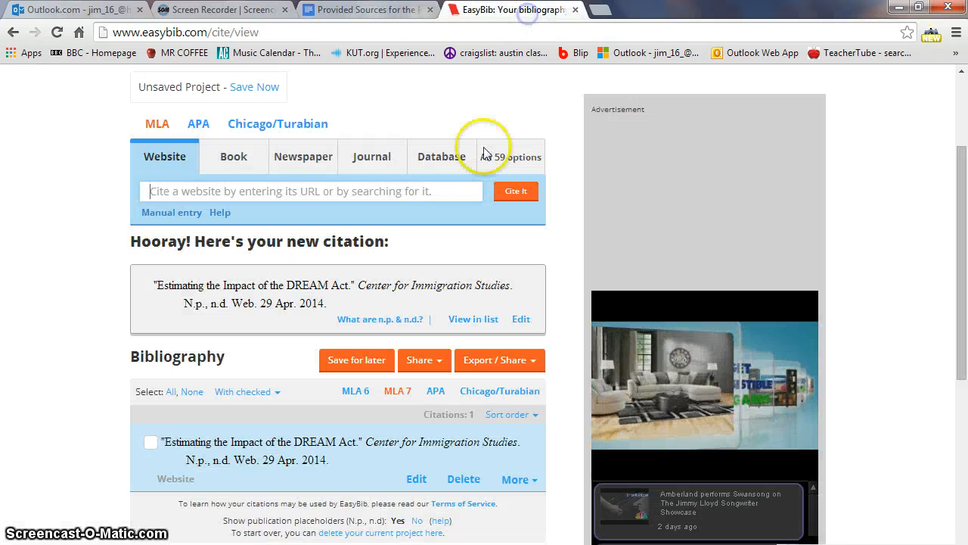
left_click(284, 191)
right_click(309, 189)
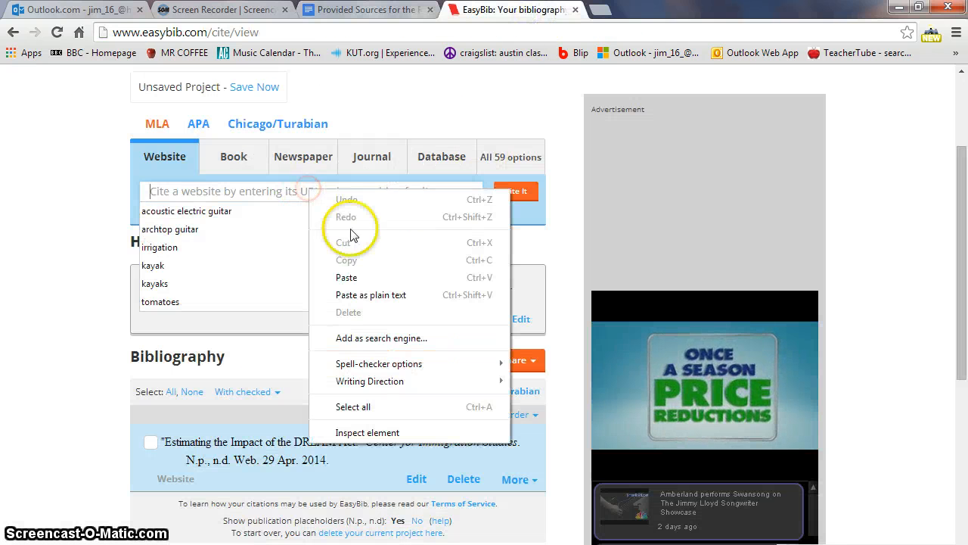
left_click(378, 276)
left_click(513, 194)
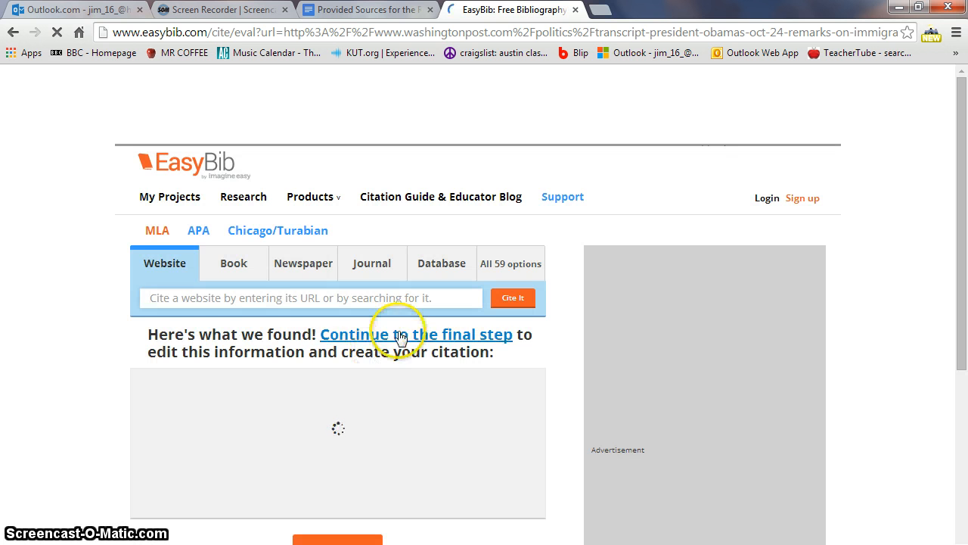
- Create the MLA citation for the Washington Post transcript of Obama's Oct. 24 immigration remarks
scroll(389, 325, "down", 2)
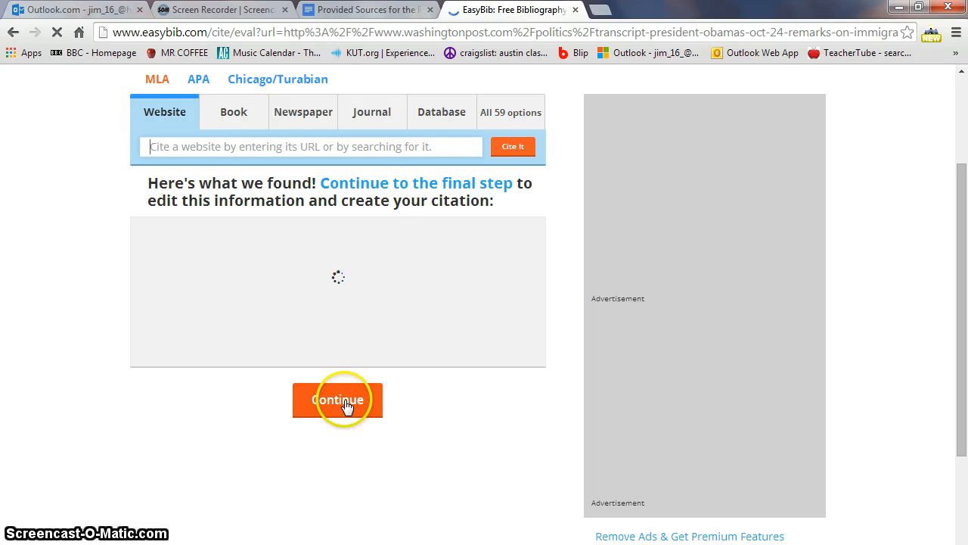
left_click(344, 403)
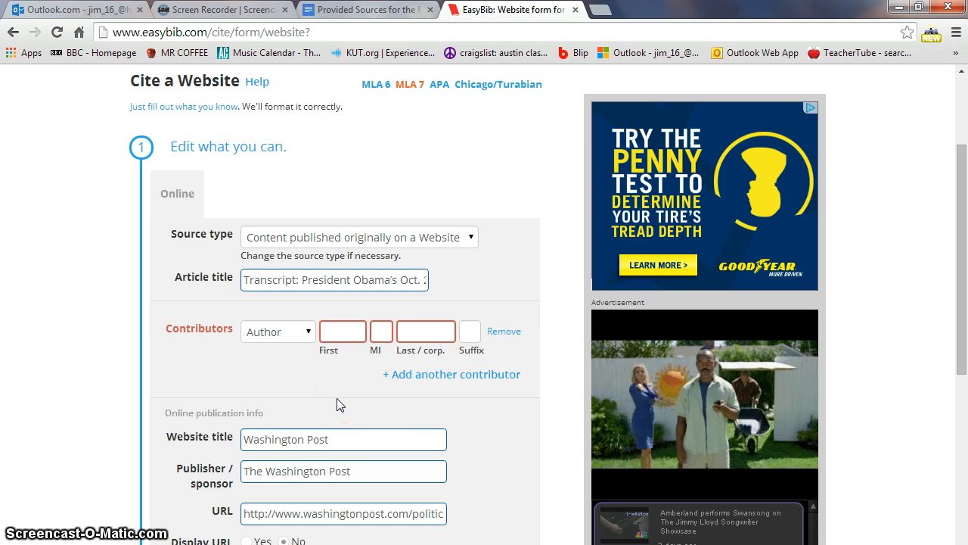
scroll(338, 405, "down", 2)
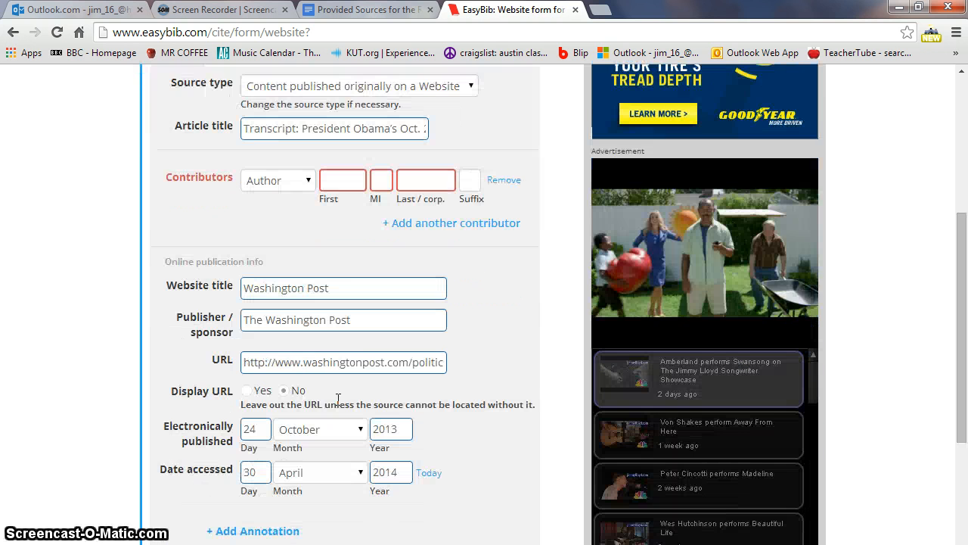
scroll(338, 401, "down", 2)
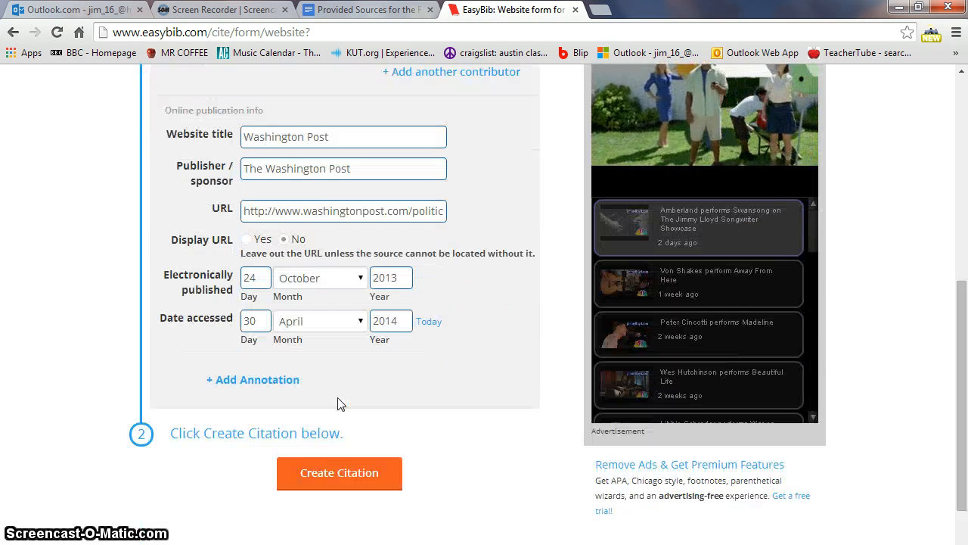
left_click(350, 463)
left_click(350, 463)
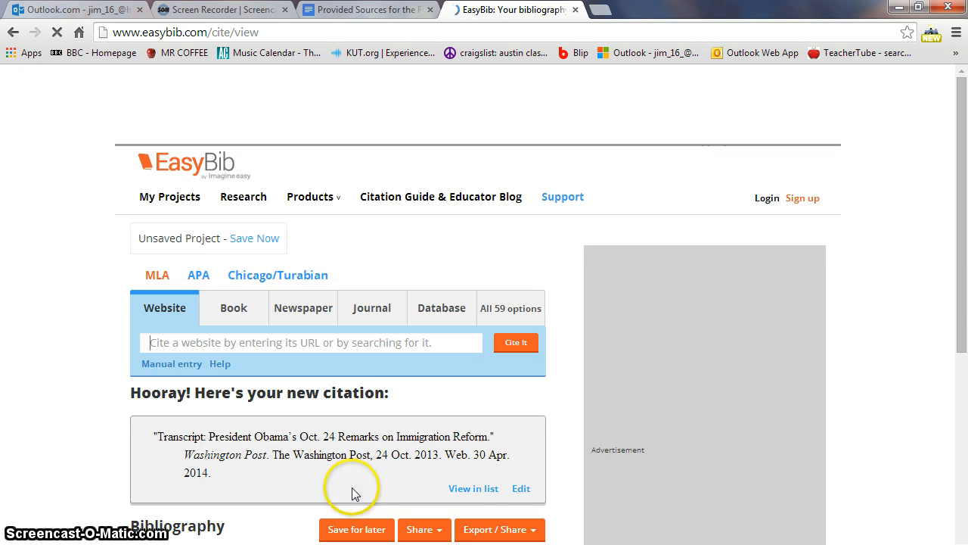
- Scroll down to the bibliography list, which shows two citations
scroll(357, 457, "down", 3)
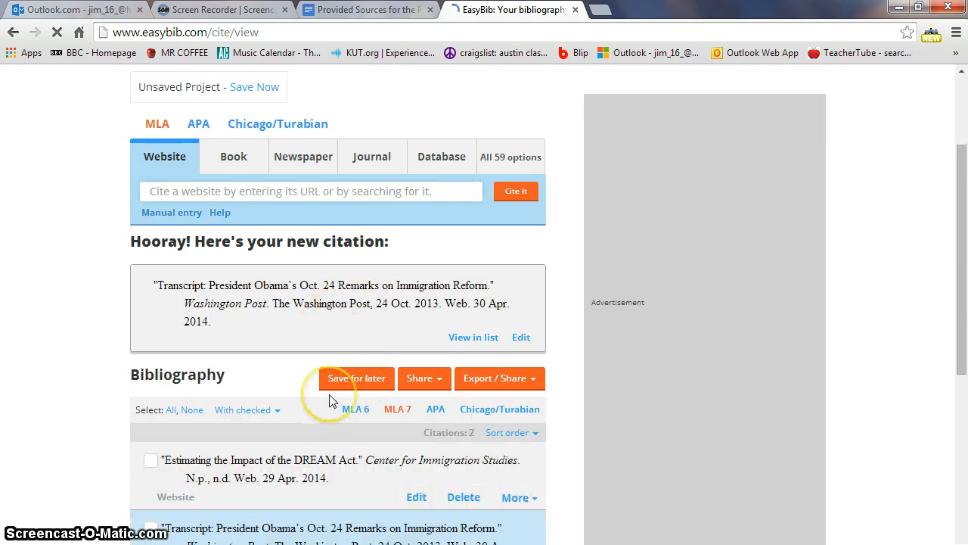
scroll(330, 401, "down", 1)
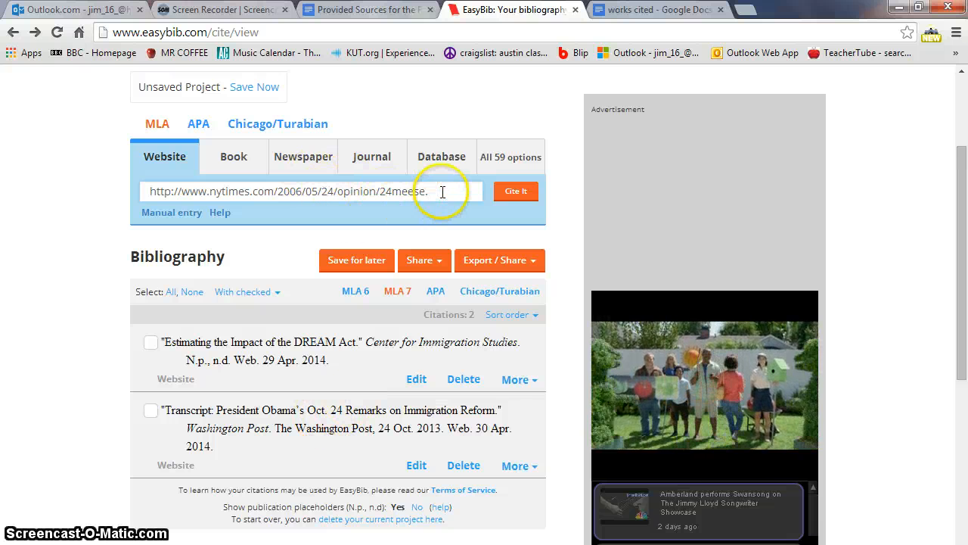
- Submit the nytimes.com URL for citing, then switch to manual entry after it fails
left_click_drag(430, 191, 143, 191)
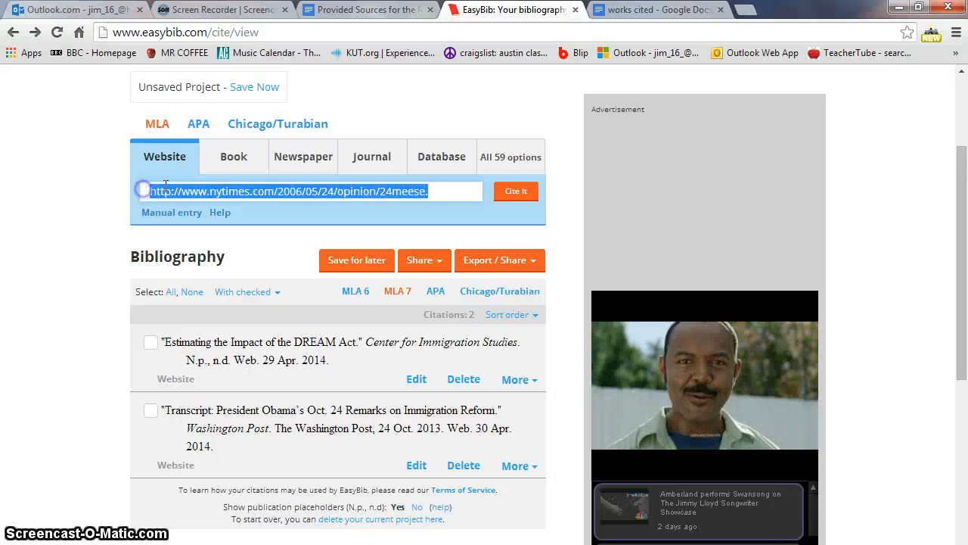
left_click(513, 193)
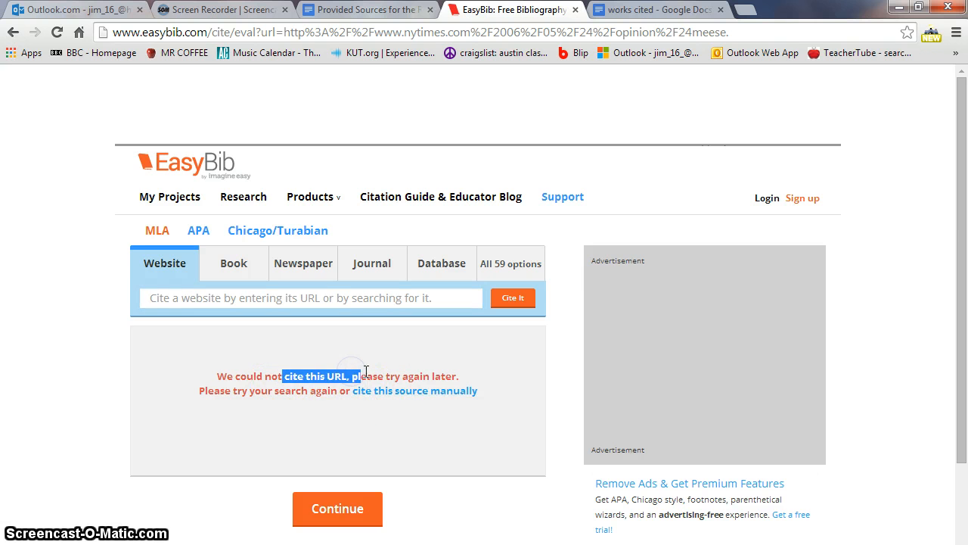
left_click(432, 392)
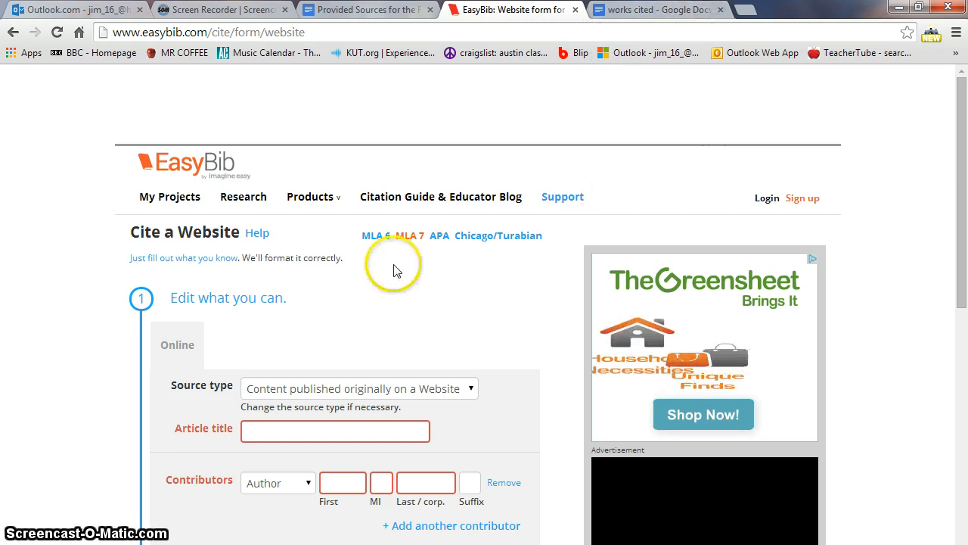
- Browse the manual form's Source type list, Author role and name and publisher fields, leaving them empty
scroll(396, 264, "down", 2)
scroll(403, 273, "down", 1)
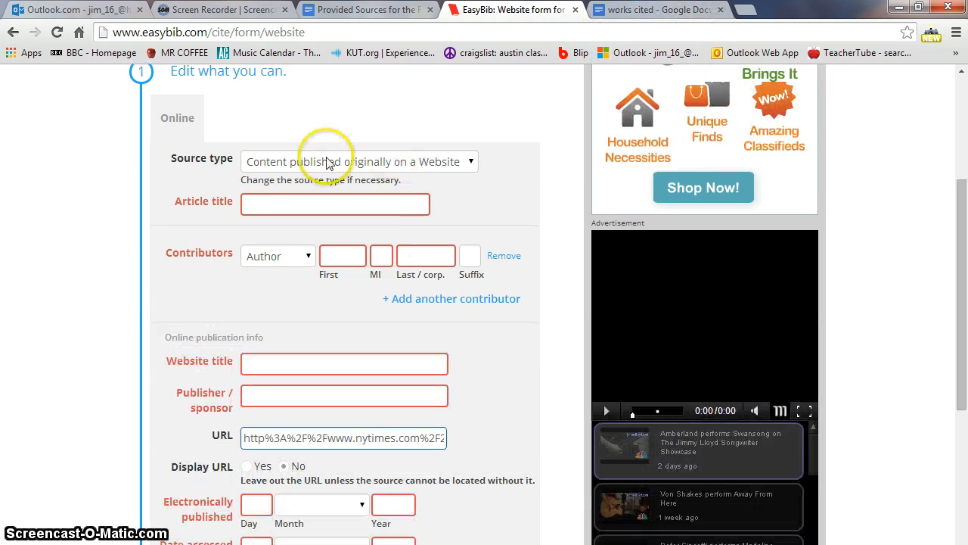
left_click(469, 160)
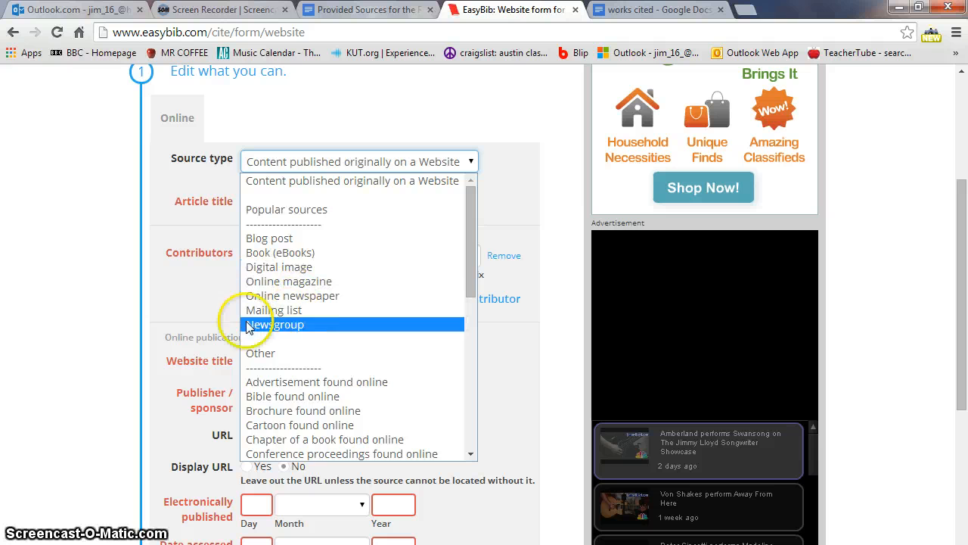
left_click(184, 310)
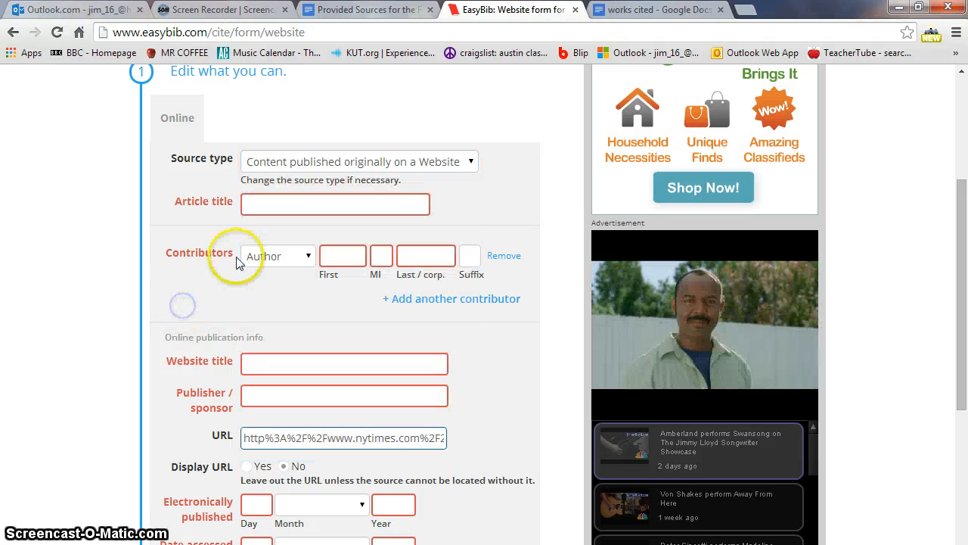
left_click(308, 261)
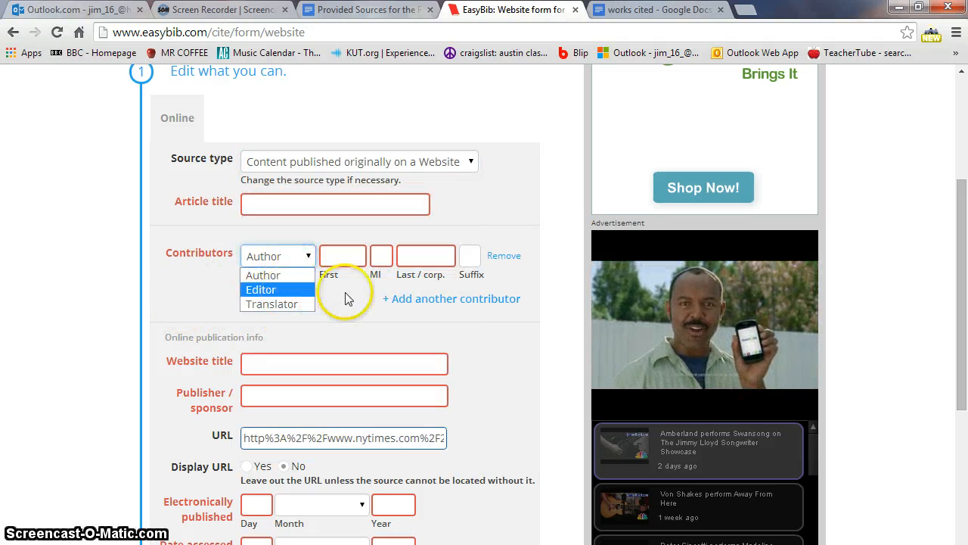
left_click(344, 293)
left_click(329, 258)
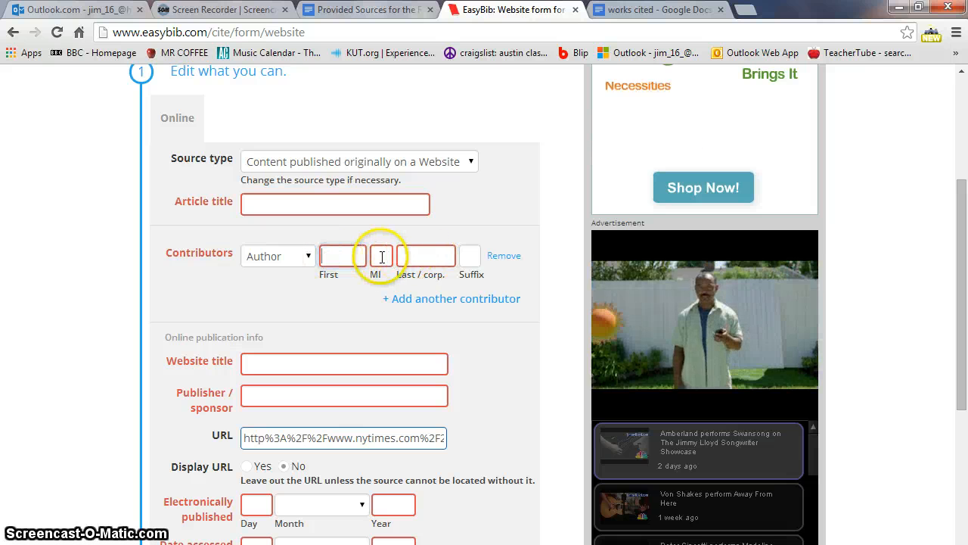
left_click(381, 256)
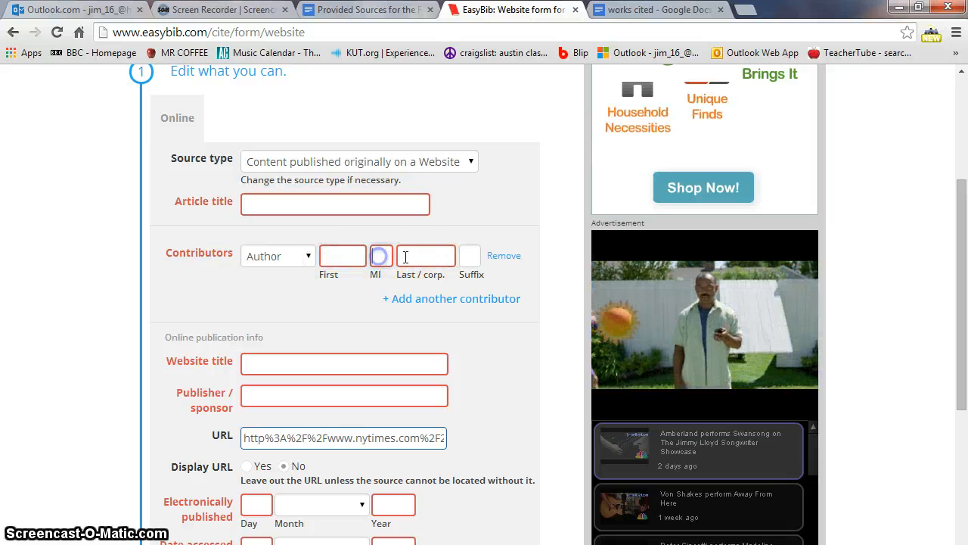
scroll(283, 326, "down", 1)
left_click(281, 320)
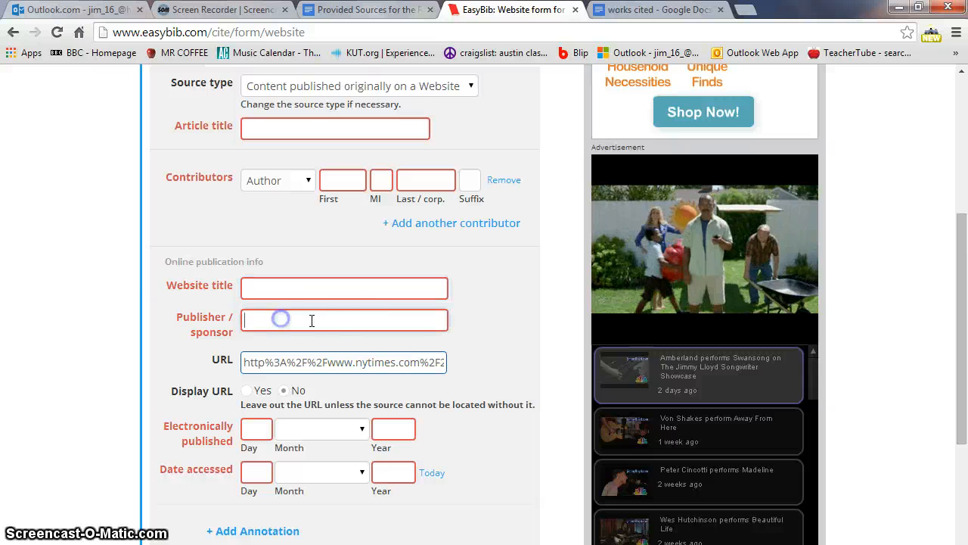
scroll(317, 333, "down", 1)
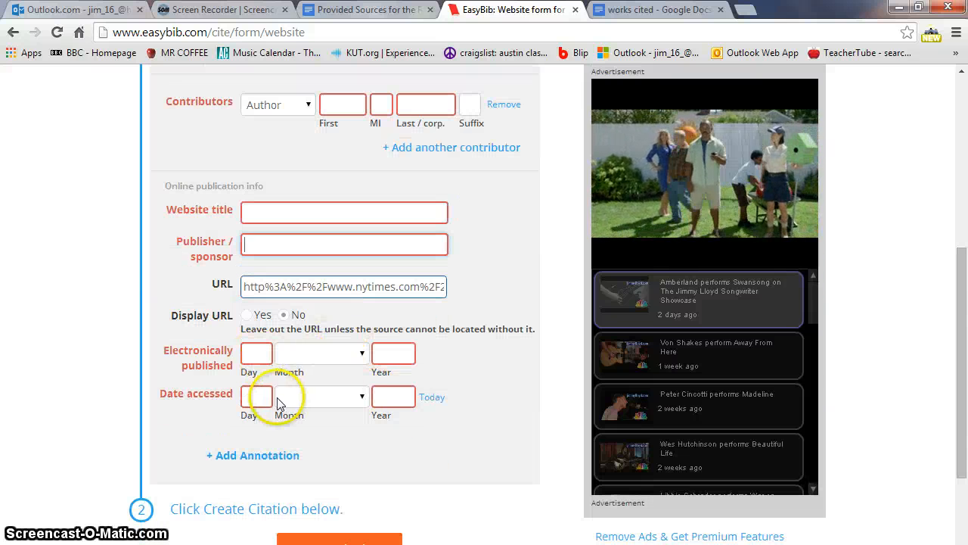
scroll(325, 398, "down", 1)
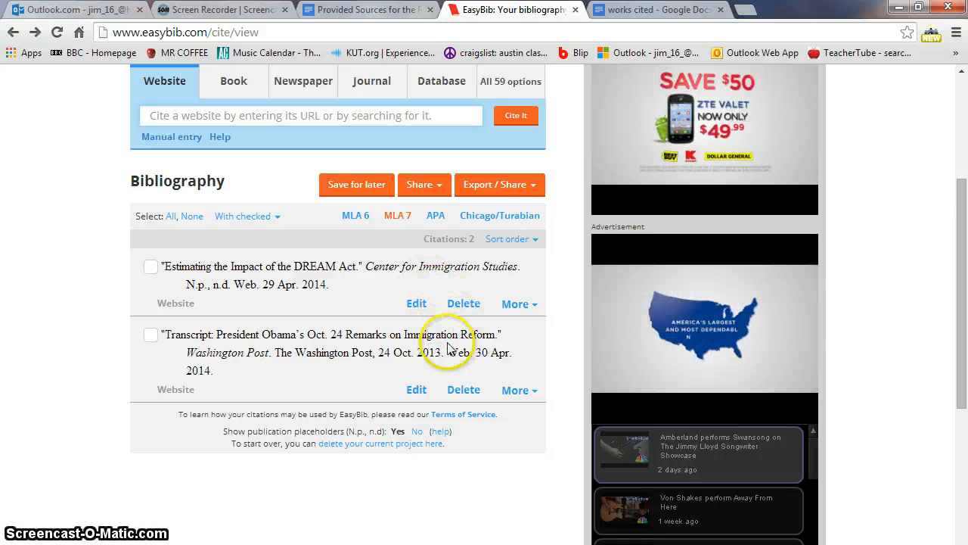
- Save the bibliography to Google Docs, allow Drive access, and open the exported document
left_click(514, 189)
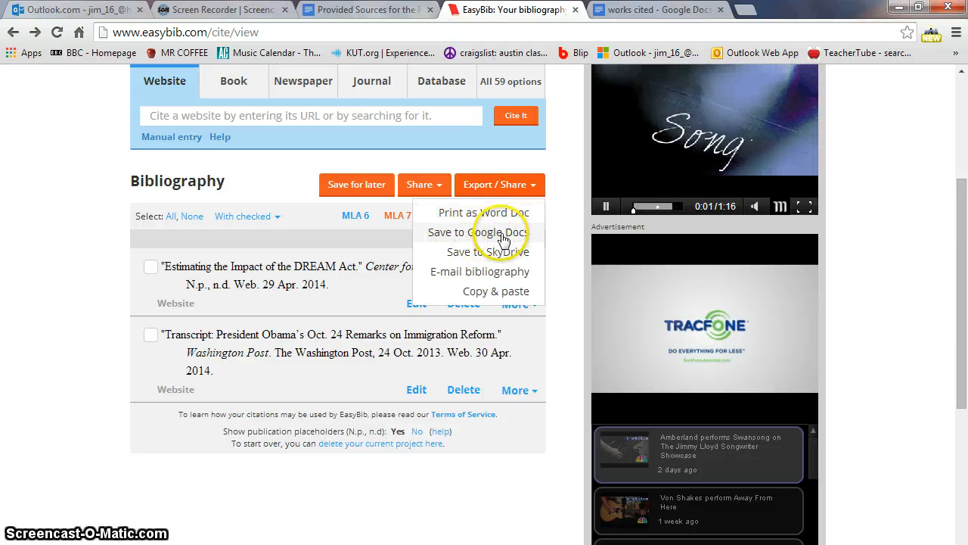
left_click(496, 217)
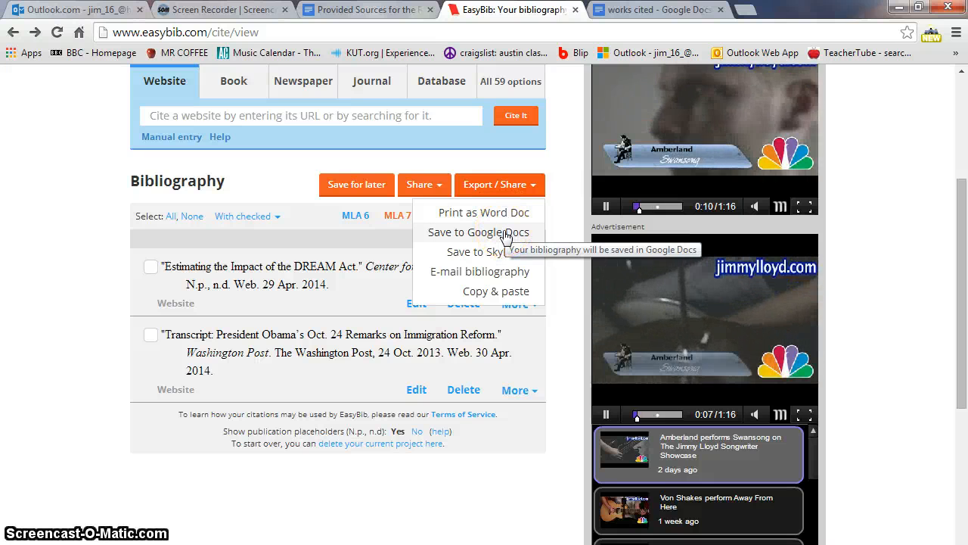
left_click(505, 233)
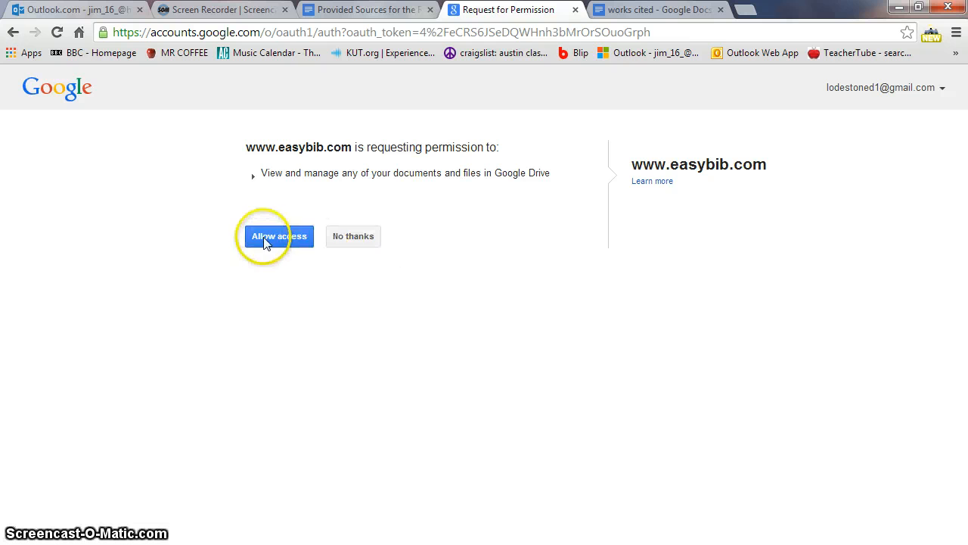
left_click(286, 237)
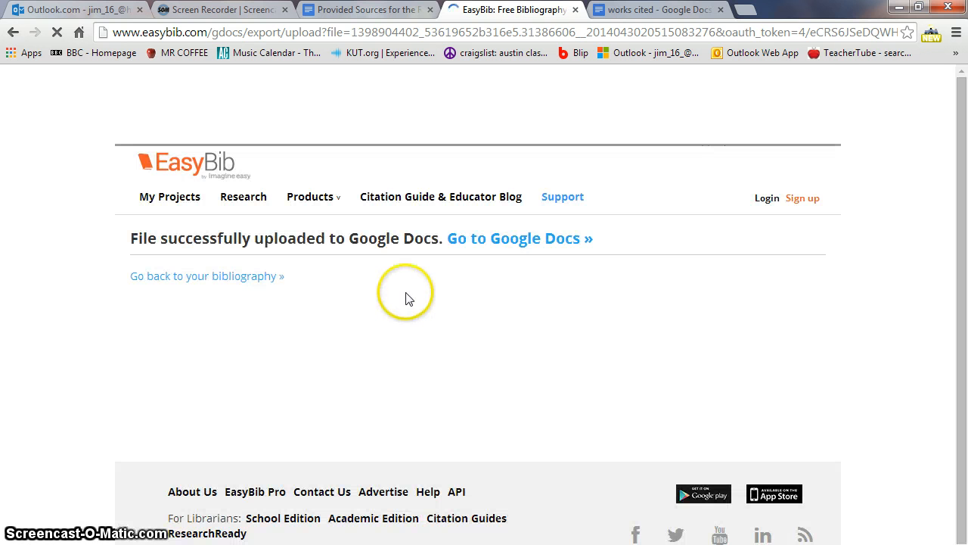
left_click(514, 240)
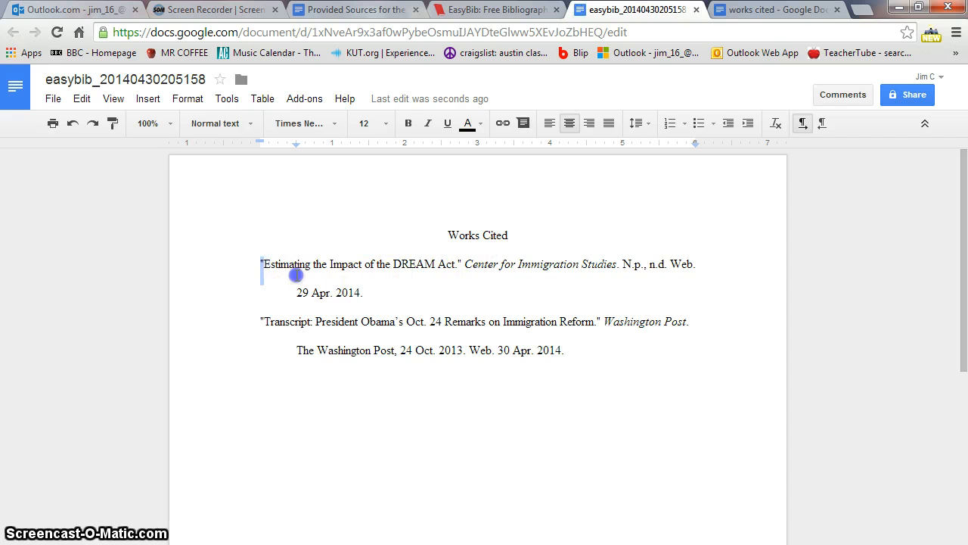
- Check both exported citations and rename the document to 'works cited'
left_click_drag(295, 275, 376, 298)
left_click(375, 300)
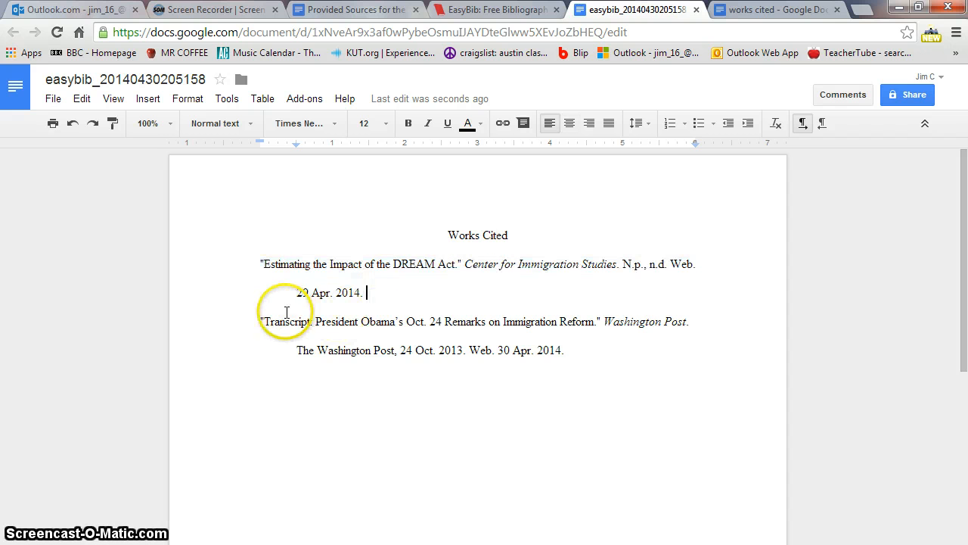
left_click_drag(262, 322, 567, 348)
left_click(581, 351)
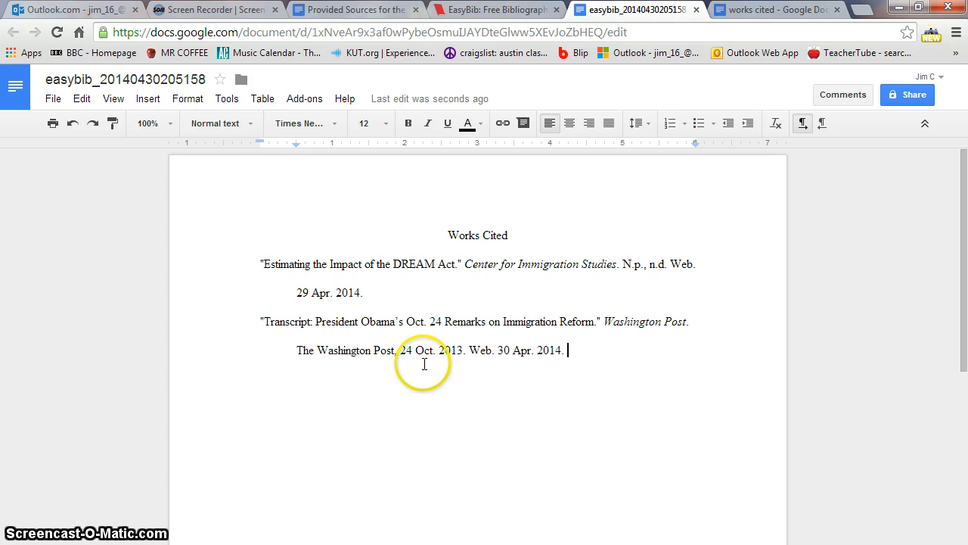
left_click(101, 79)
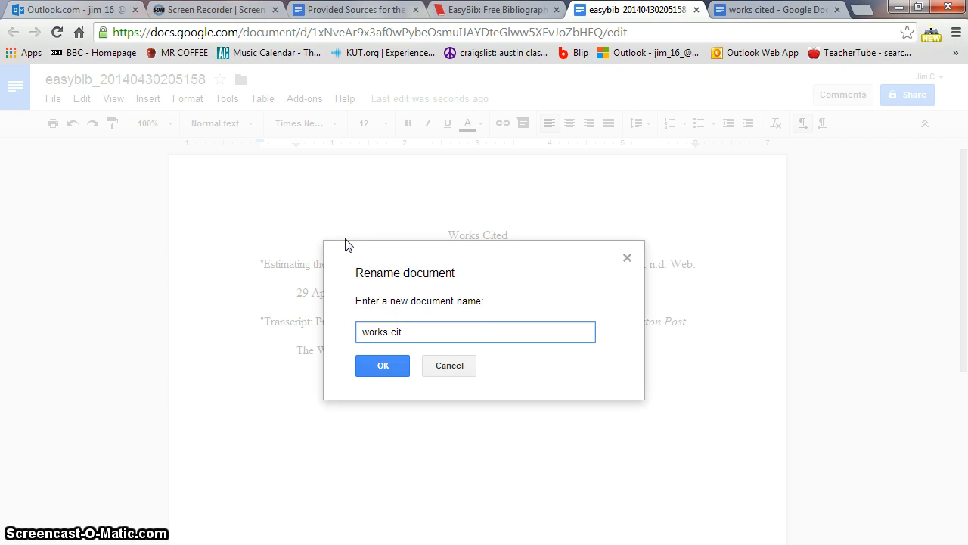
key("Return")
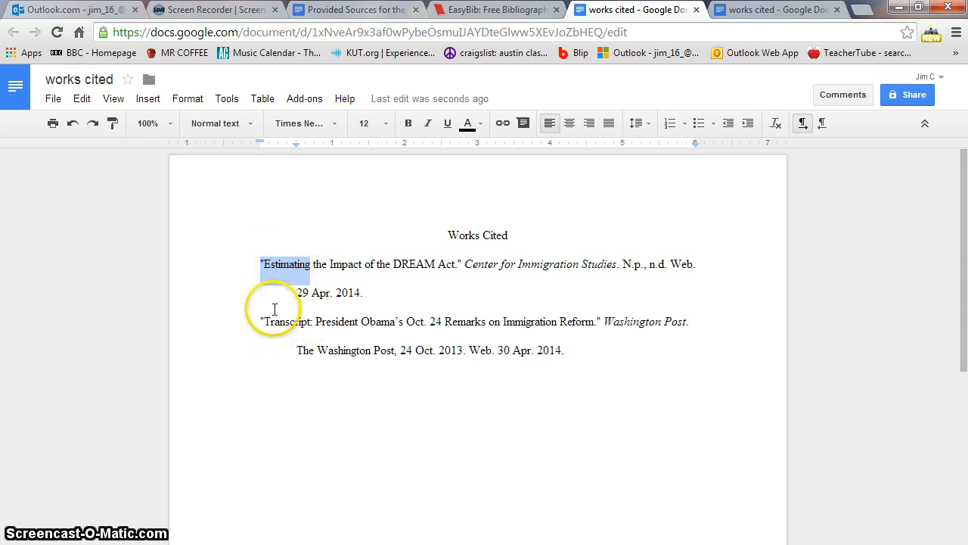
left_click_drag(263, 321, 309, 322)
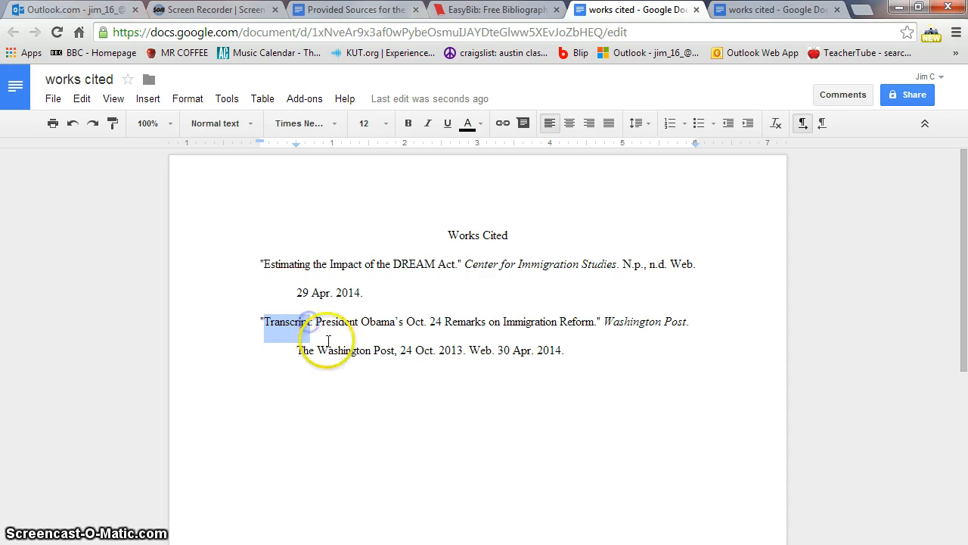
left_click(293, 387)
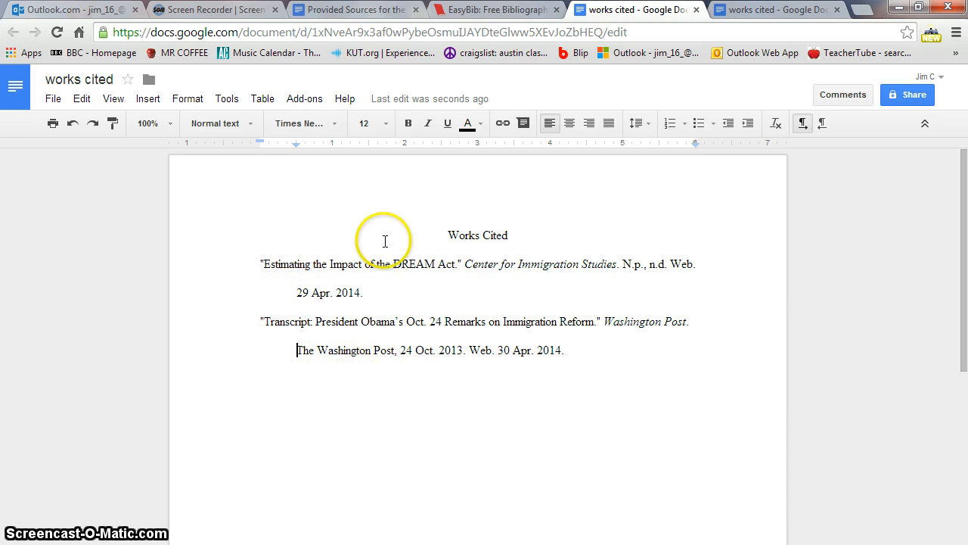